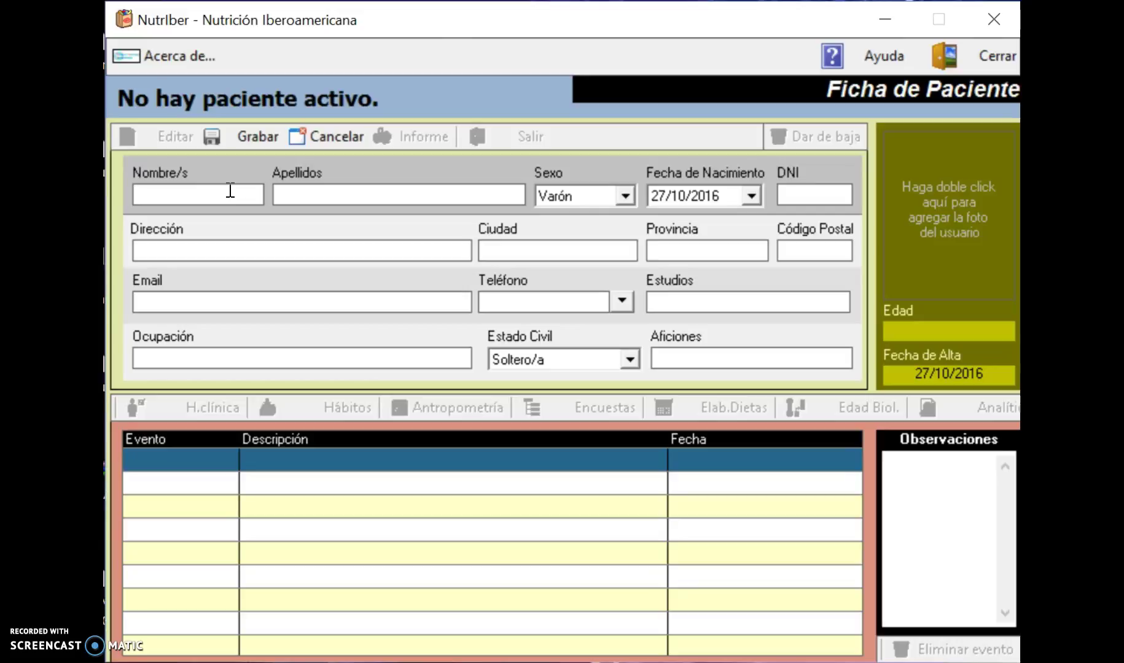
Enter the patient's first name and surname, and set sex to Mujer.
left_click(328, 189)
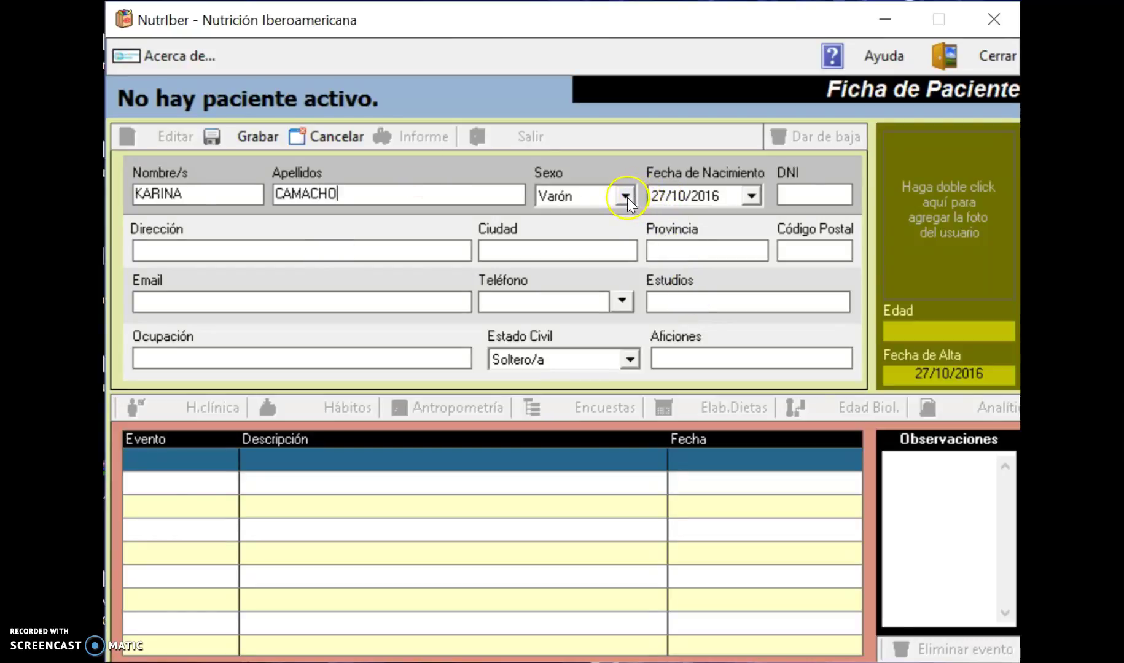
left_click(627, 198)
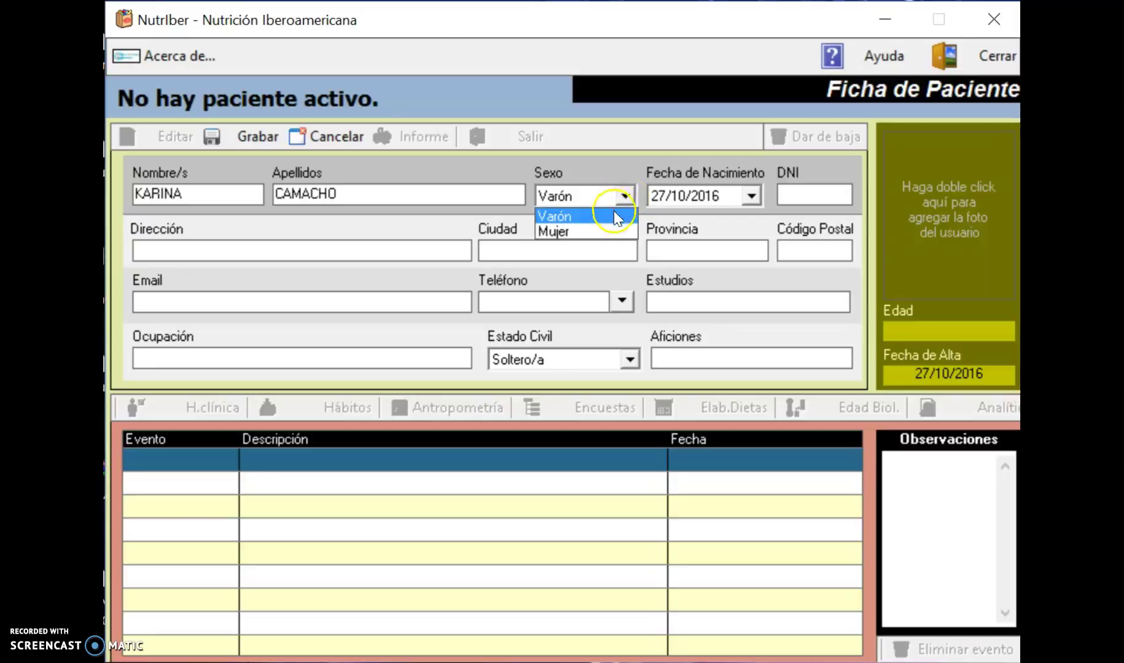
left_click(610, 233)
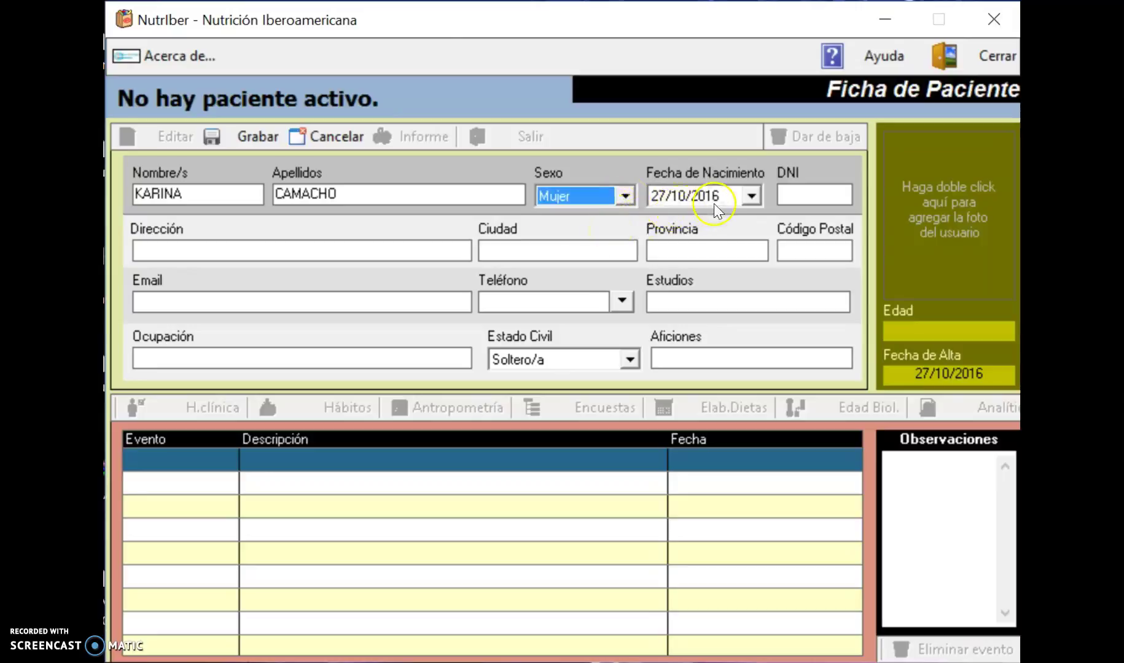
left_click(750, 196)
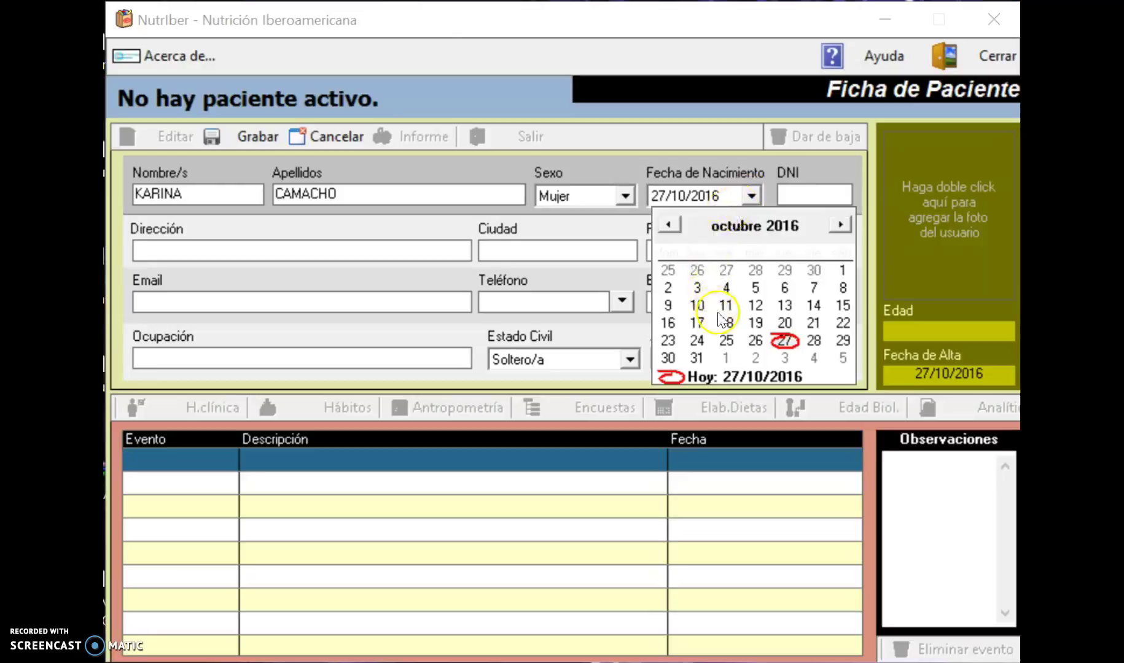
left_click(697, 305)
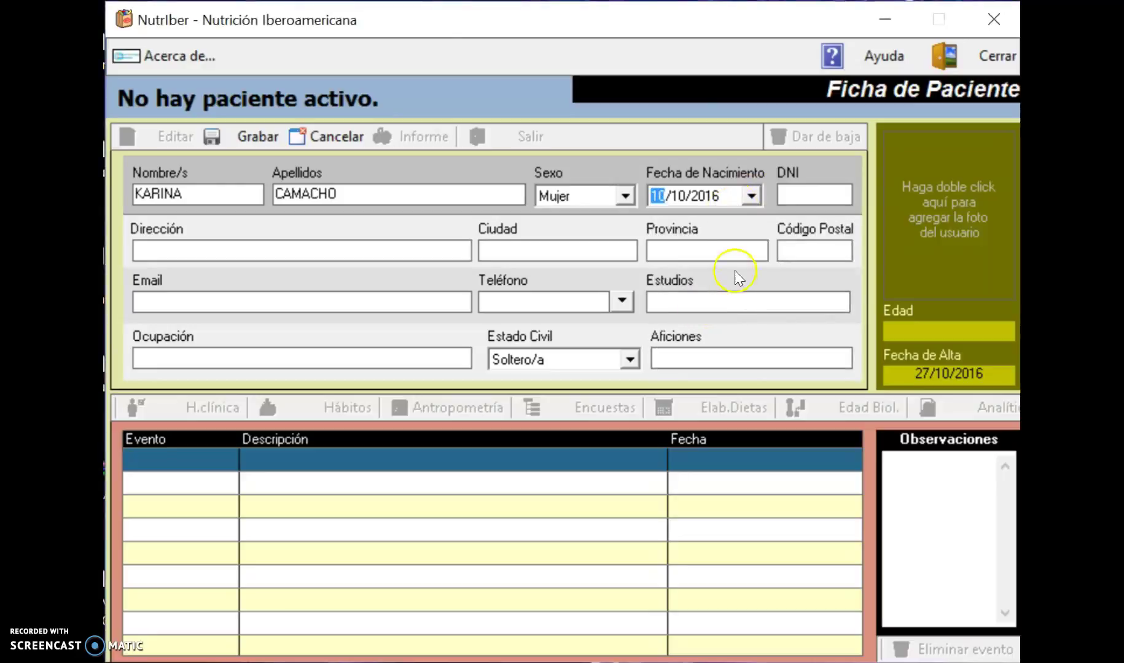
left_click(750, 197)
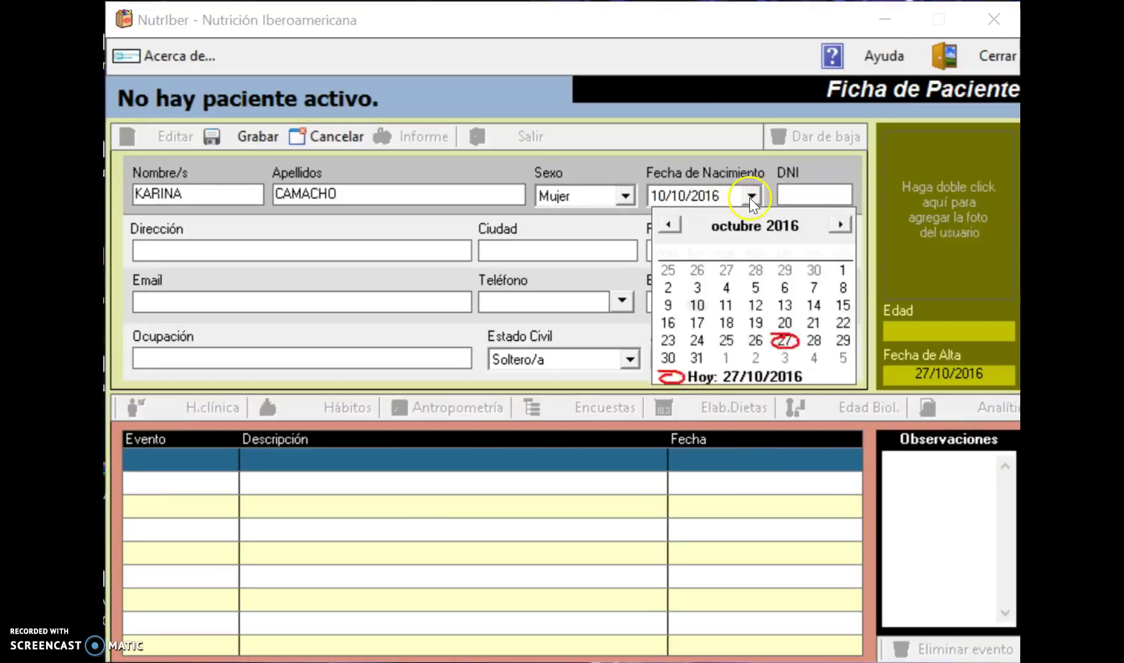
left_click(764, 381)
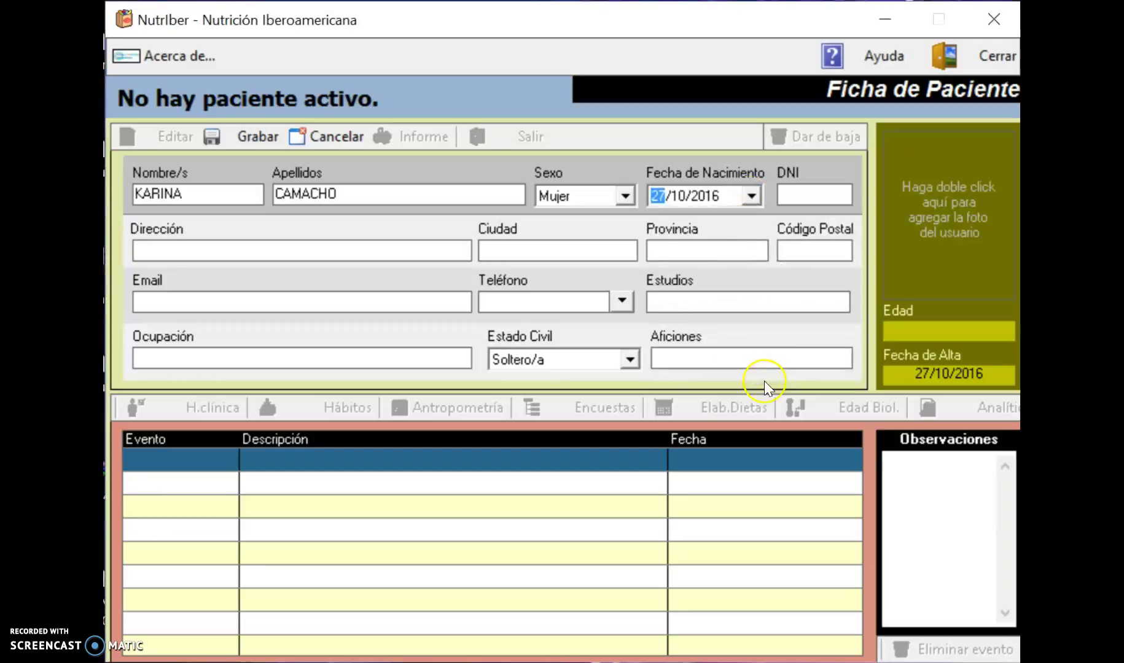
left_click(730, 197)
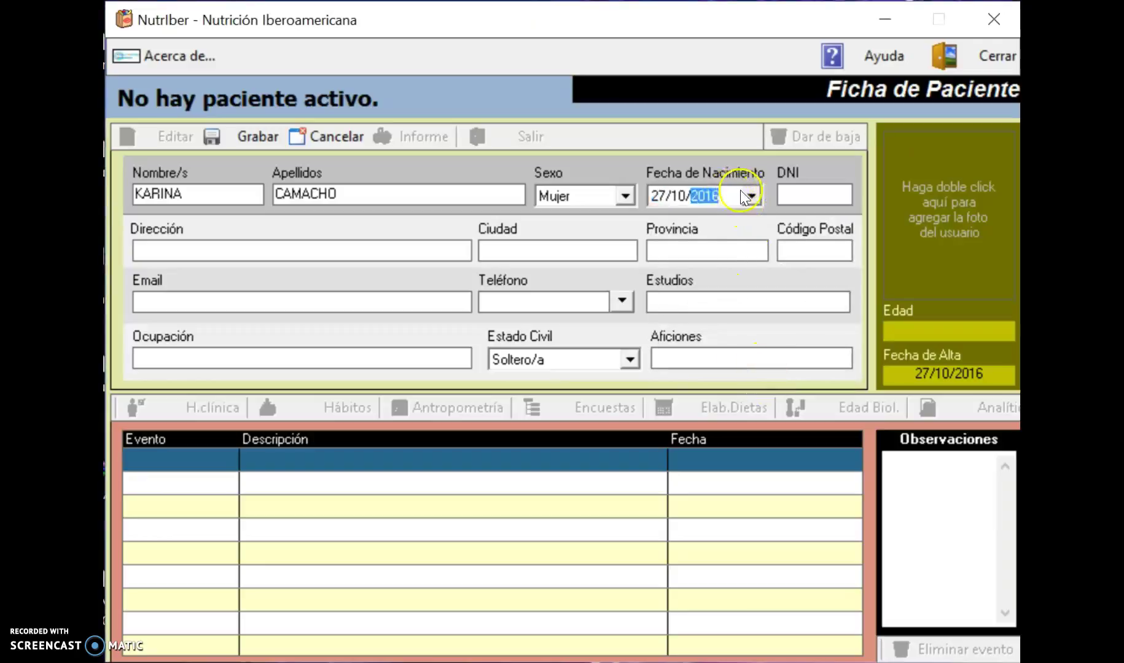
left_click(749, 195)
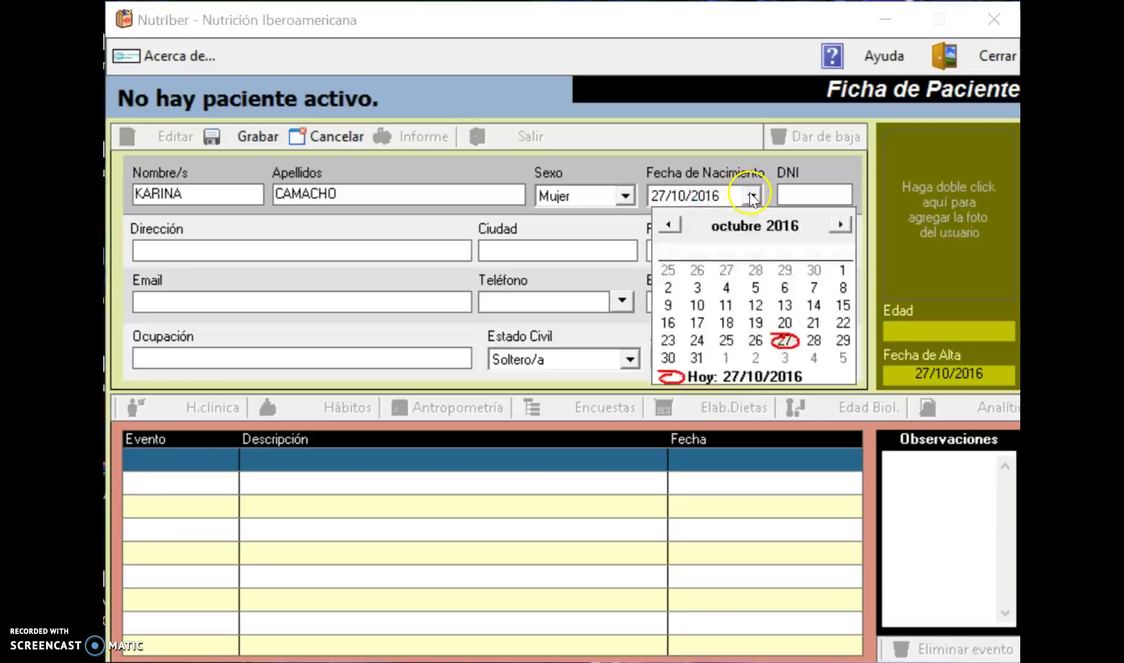
left_click(675, 225)
left_click(676, 224)
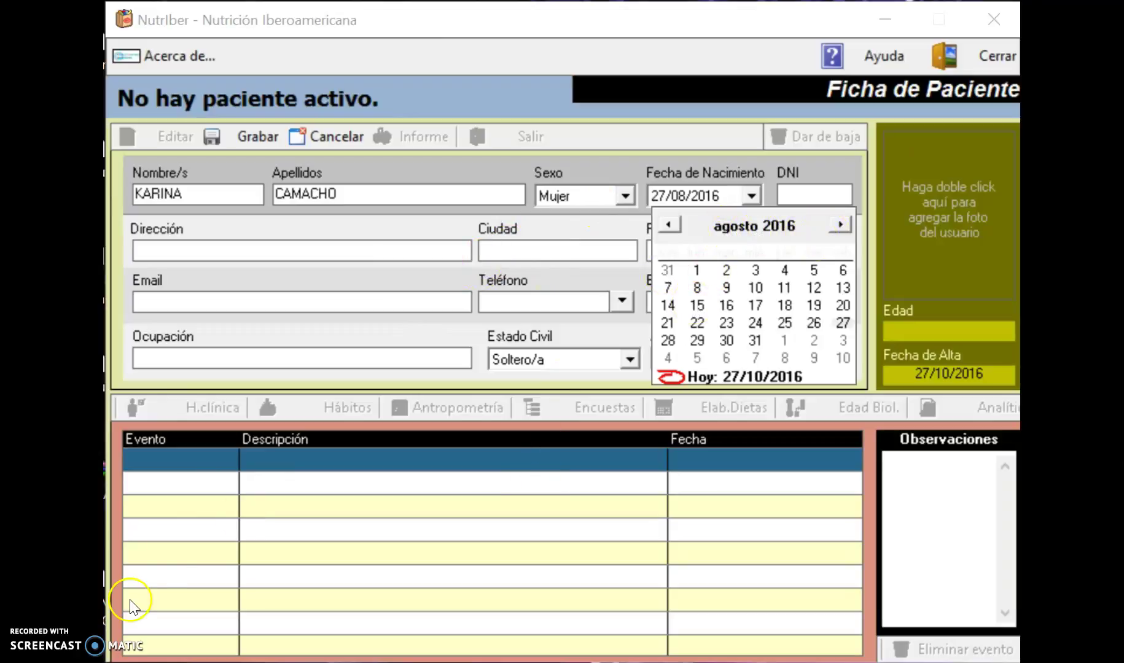
left_click(529, 419)
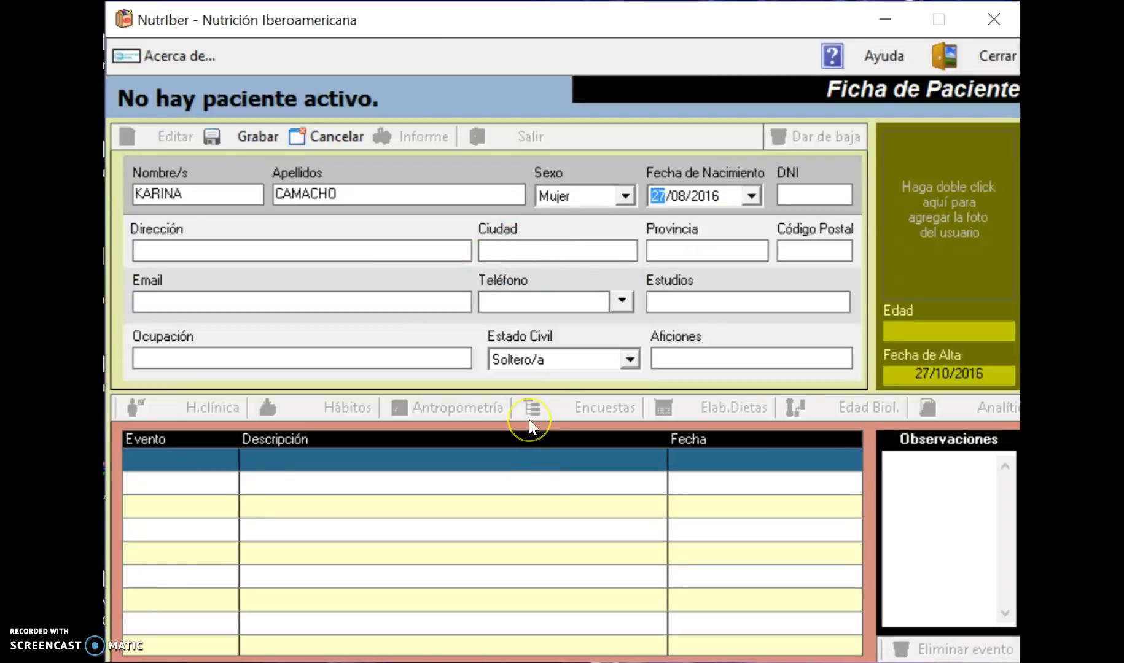
type("20")
left_click(707, 196)
Fill in the street address, city MEXICO, postal code, and a dash as the email.
left_click(396, 251)
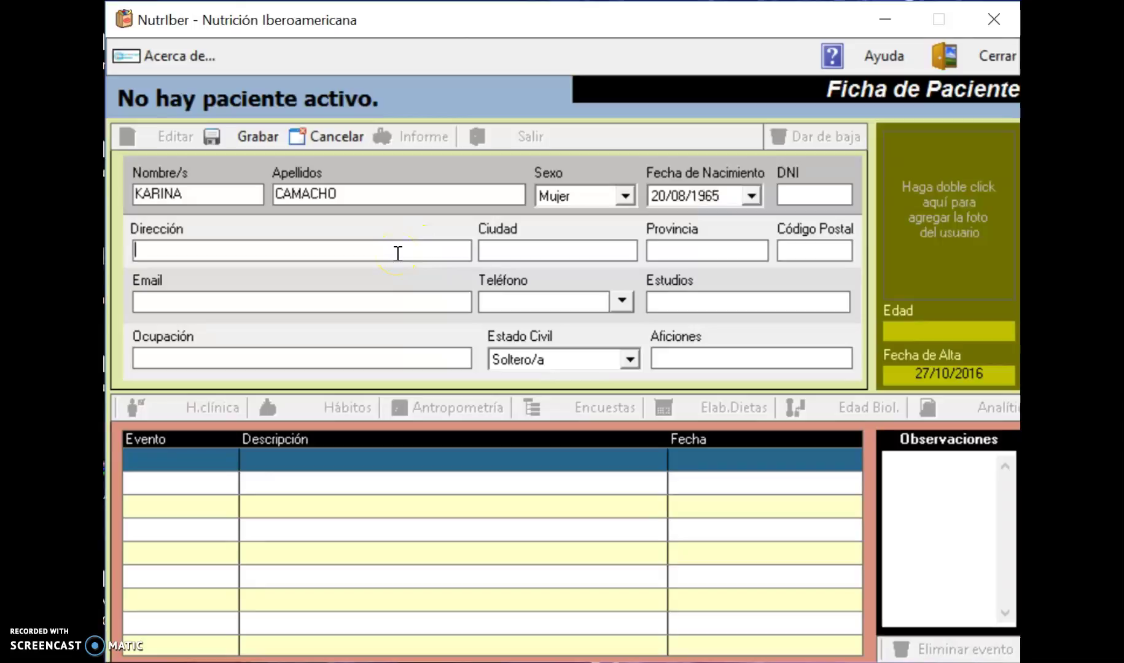
type("COL.LAS FLORES")
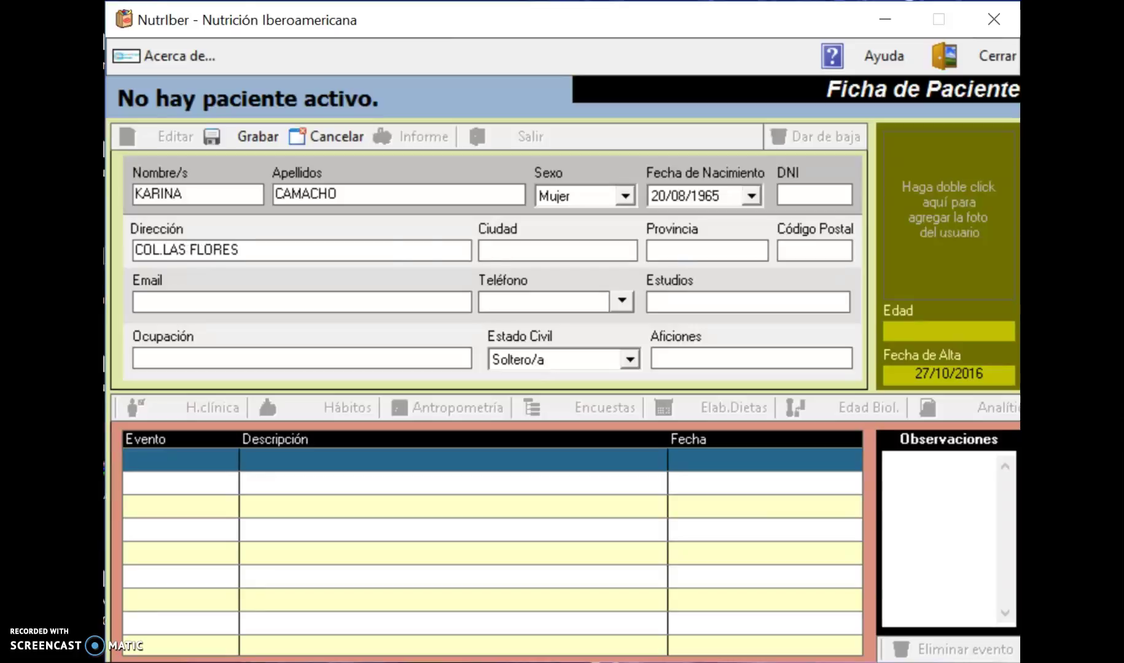
left_click(610, 251)
type("MEXICO")
left_click(750, 247)
left_click(799, 248)
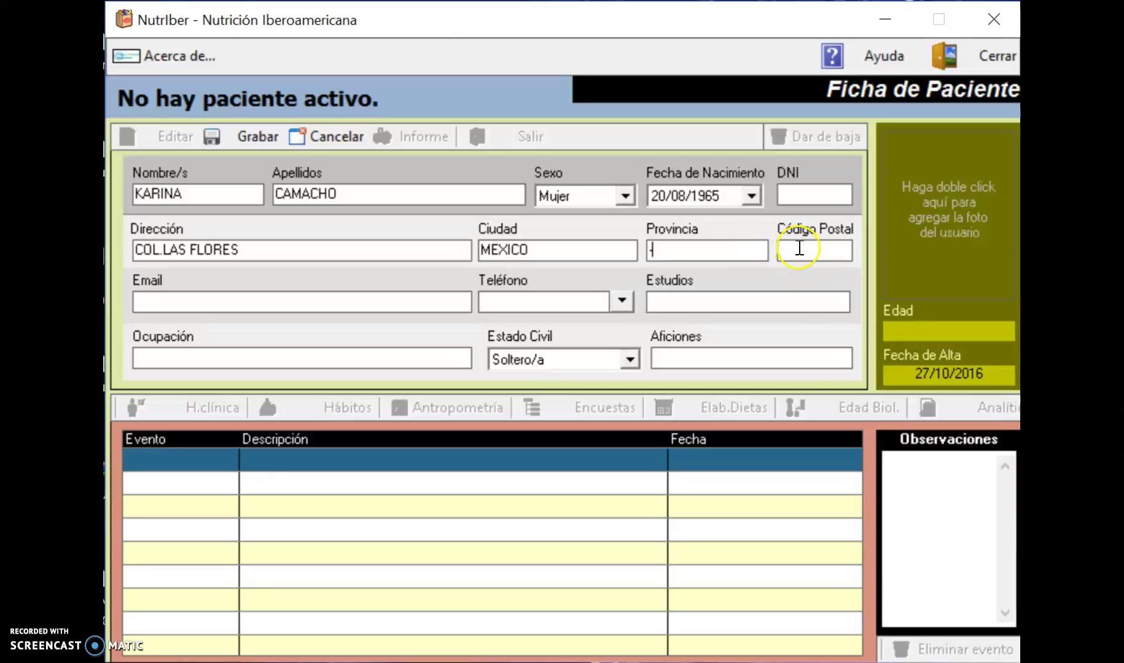
type("50980")
left_click(353, 312)
type("-")
Open the Teléfonos phone-number list and close it again.
left_click(515, 302)
left_click(623, 302)
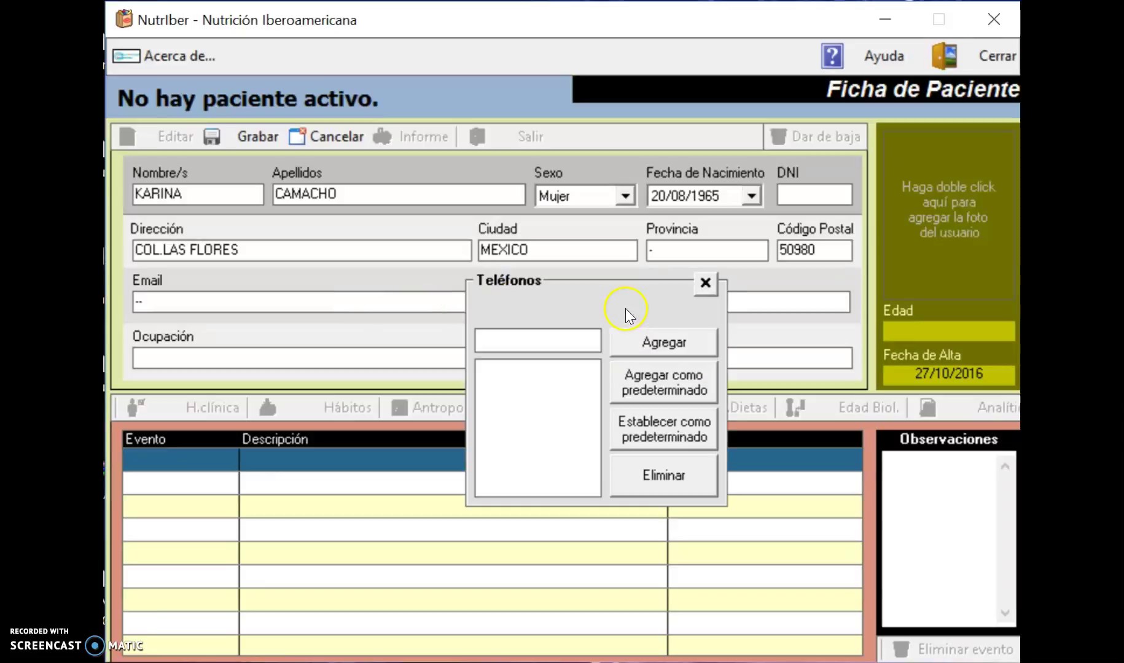
left_click(703, 282)
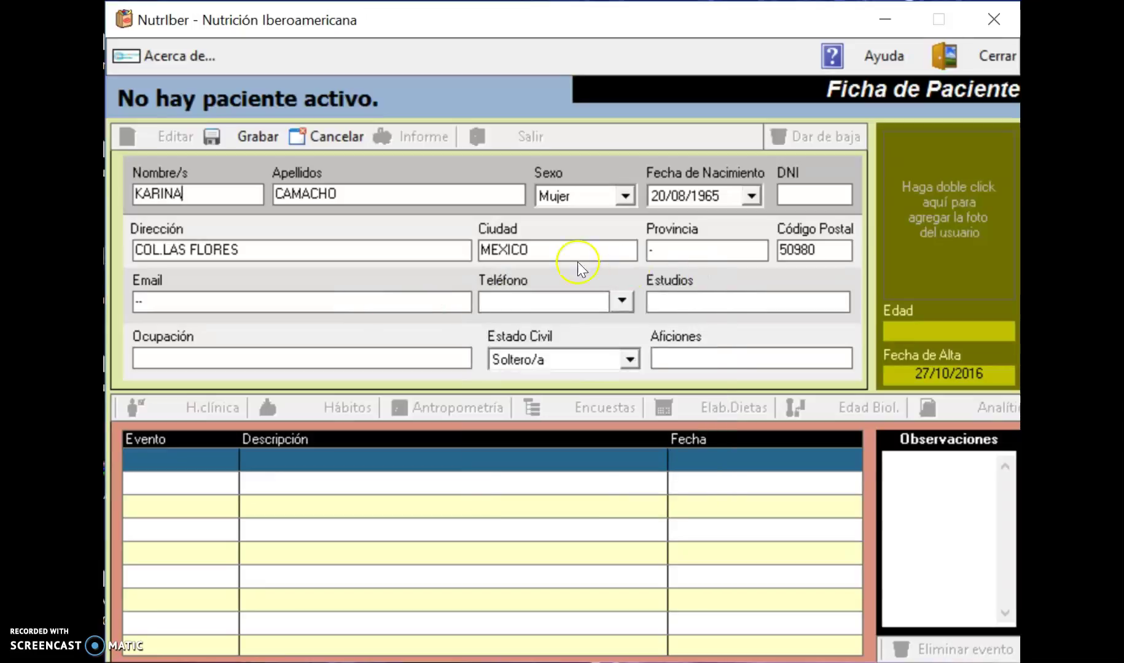
Enter the patient's phone number and set Estudios to LICENCIATURA, fixing the typo.
left_click(543, 299)
type("2128756")
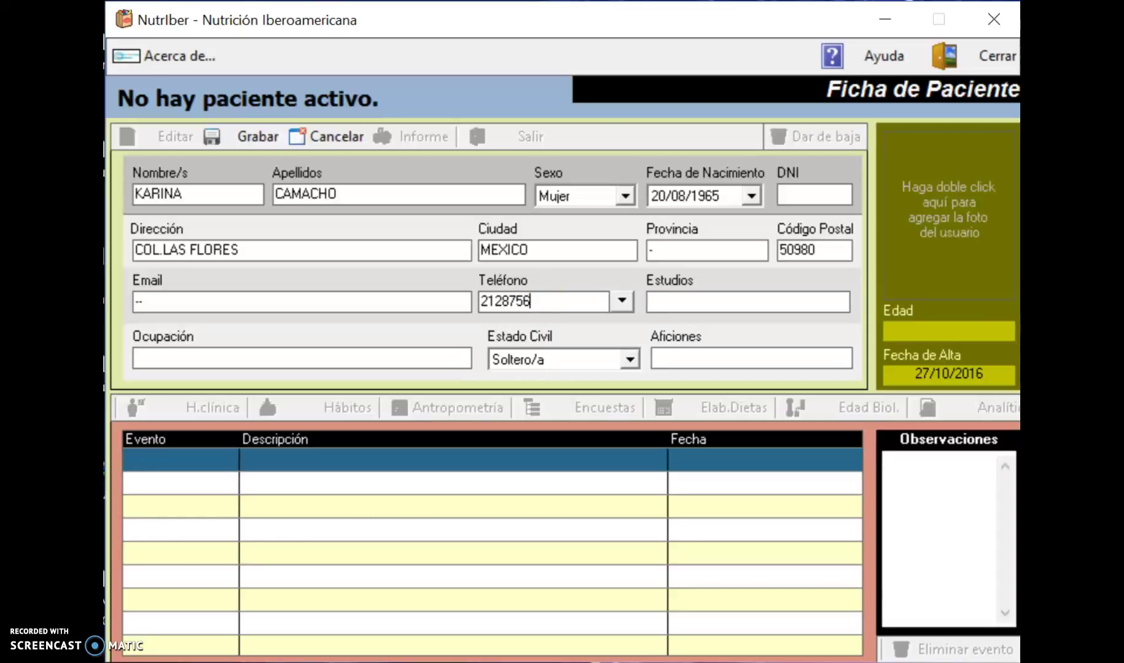
left_click(747, 296)
type("LINCE")
type("NCIAD")
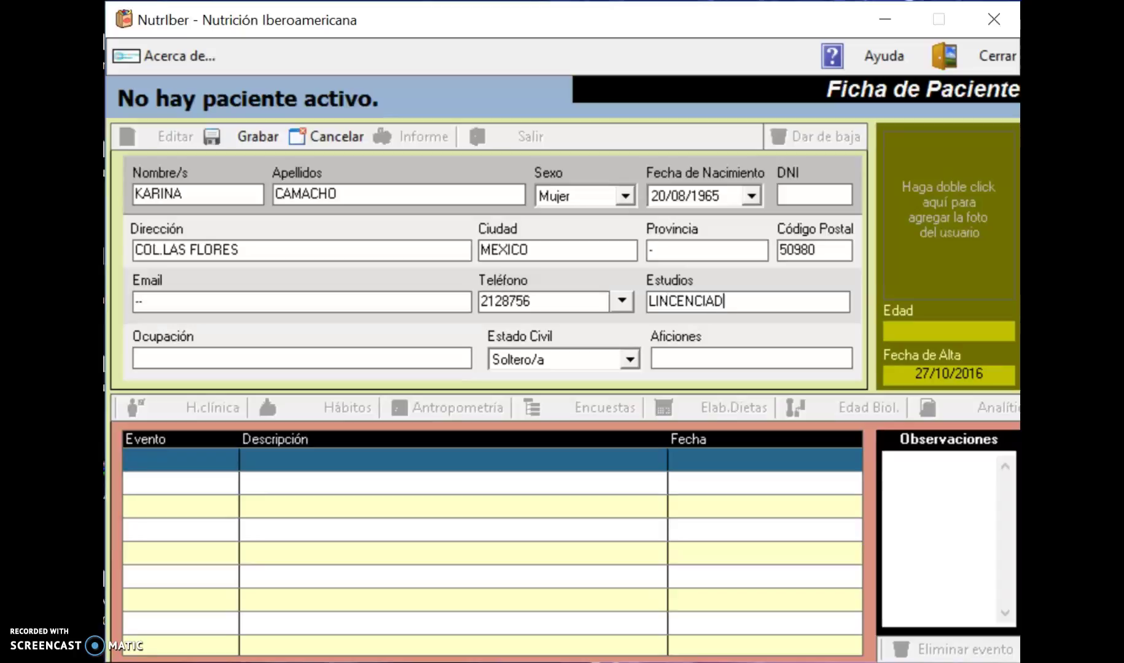
key("BackSpace")
type("TURA")
key("BackSpace")
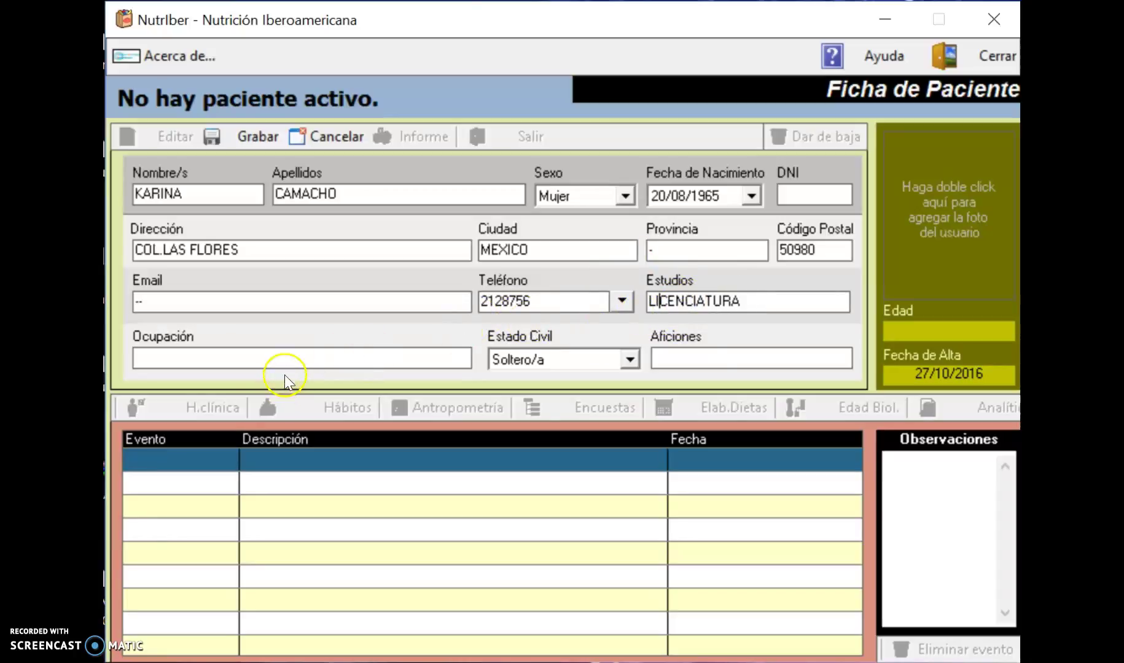
Set occupation AMA DE CASA, marital status Casado/a and hobbies VER TELEVISION.
left_click(287, 354)
type("AMA DE CASA")
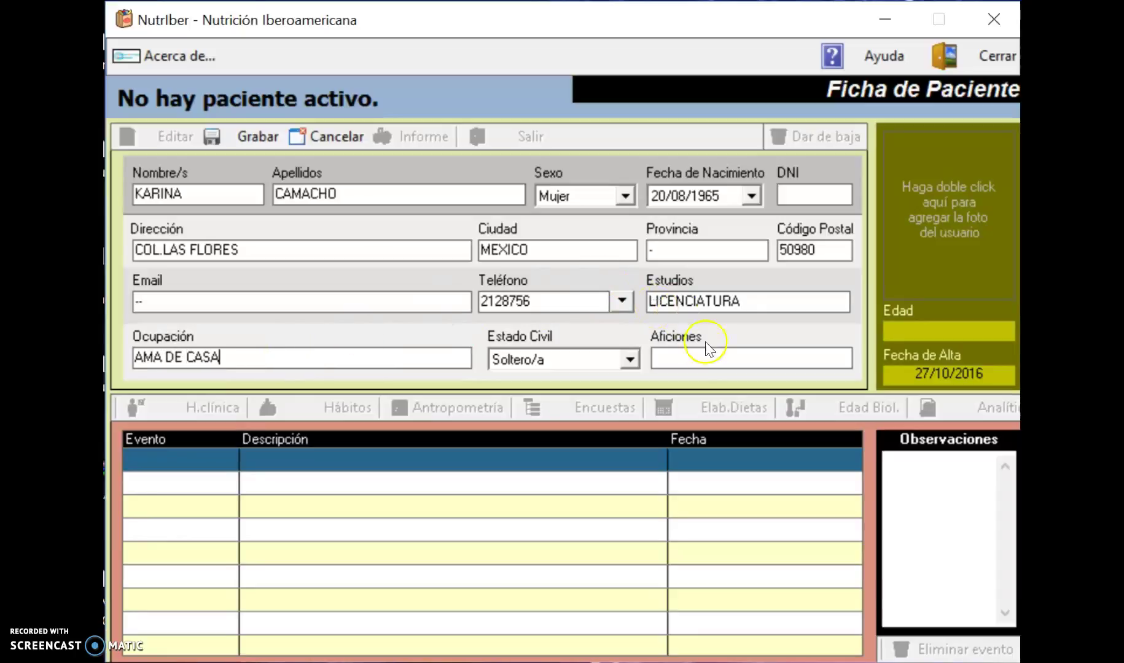
left_click(630, 360)
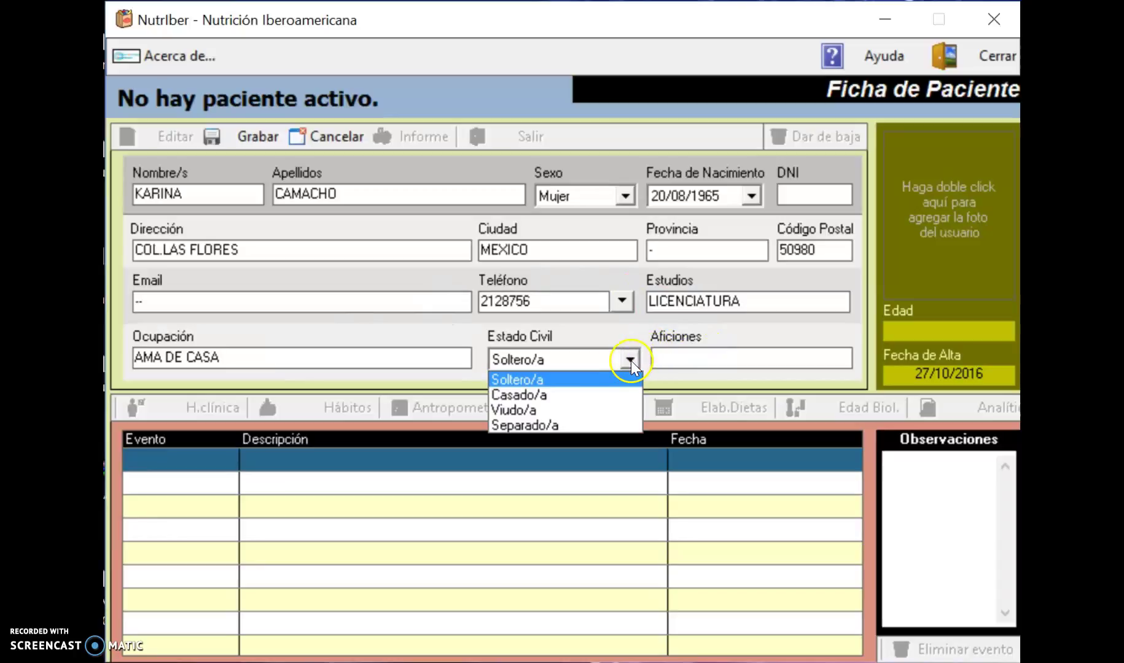
left_click(572, 395)
left_click(672, 361)
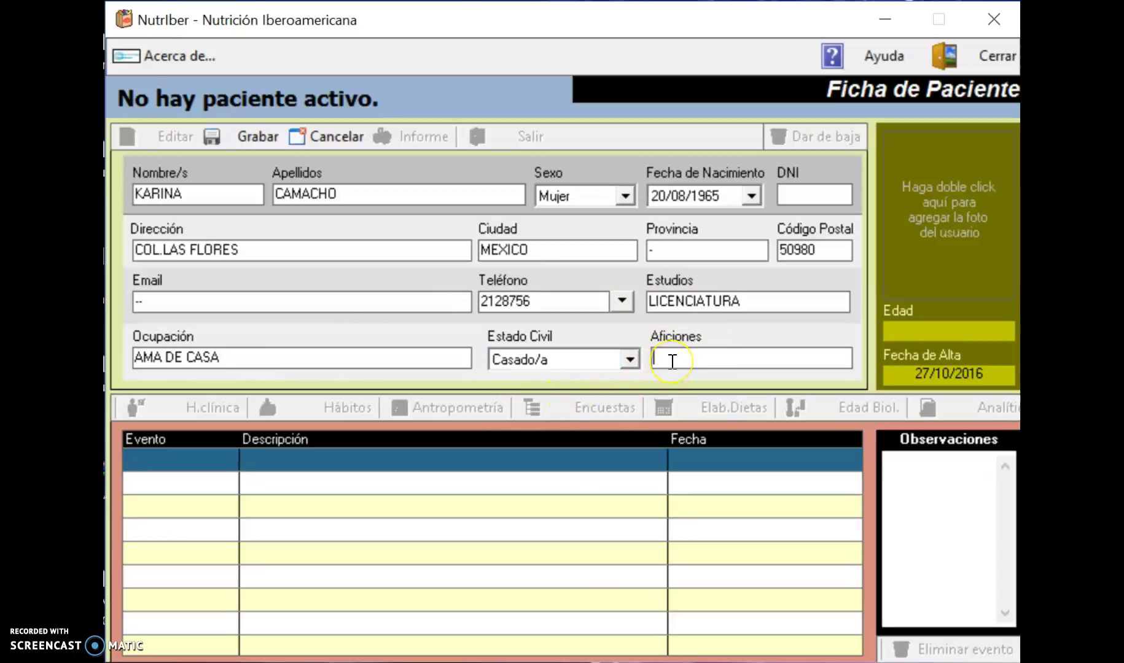
type("VER TELEVISION")
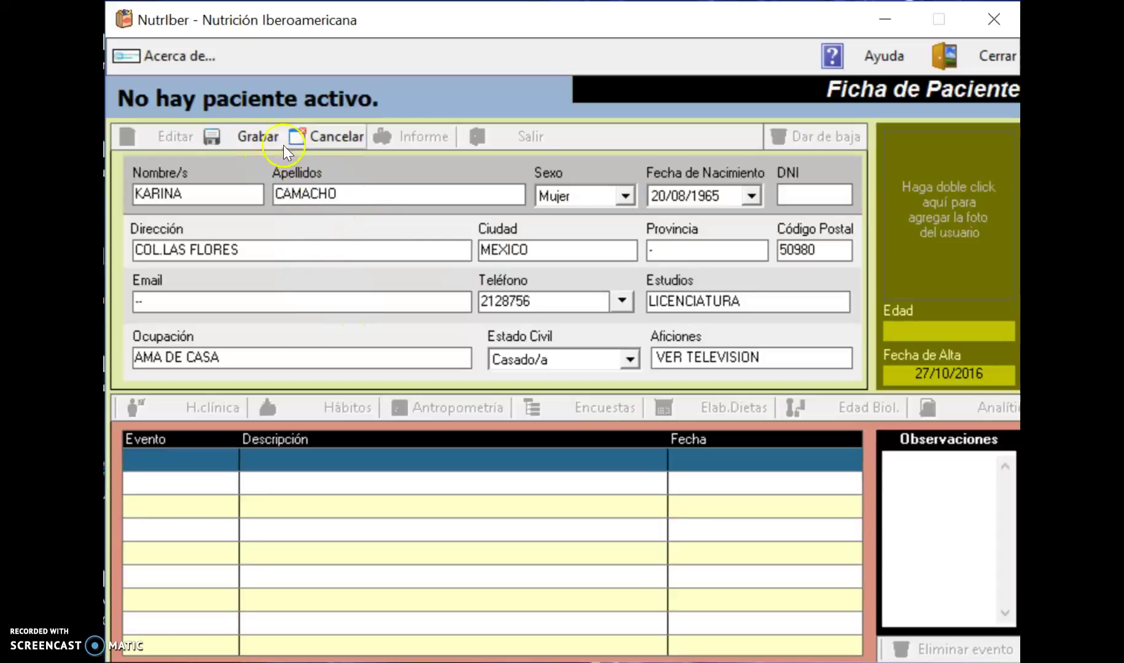
Save the patient record with Grabar, accept the confirmation, and move on to the GRACIAS slide.
left_click(262, 137)
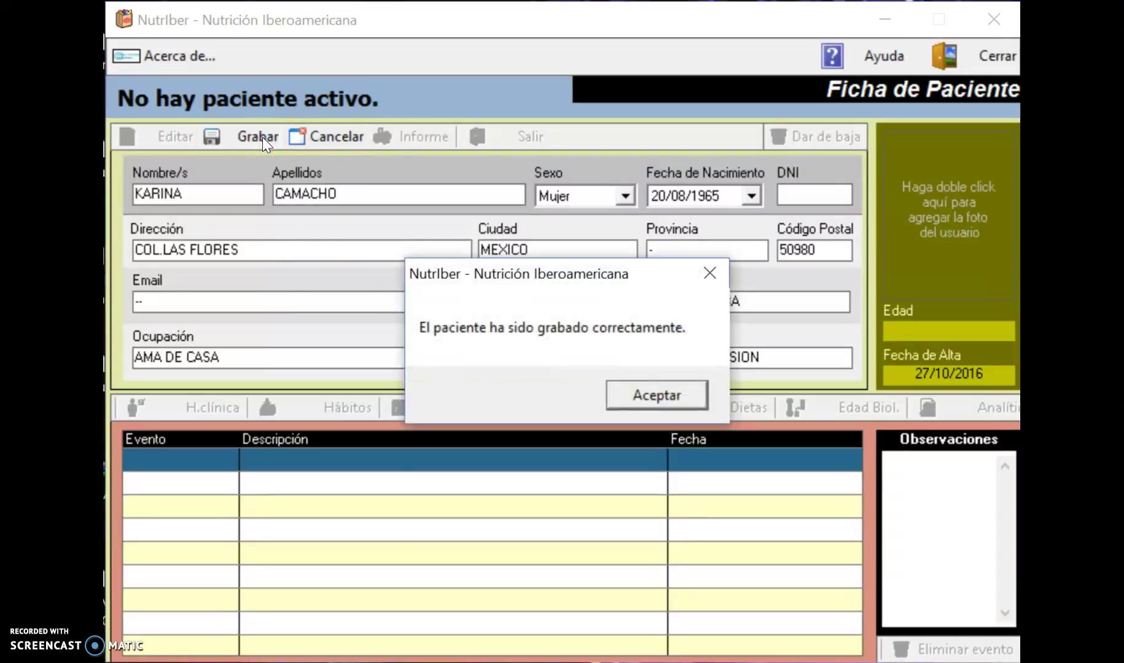
left_click(686, 395)
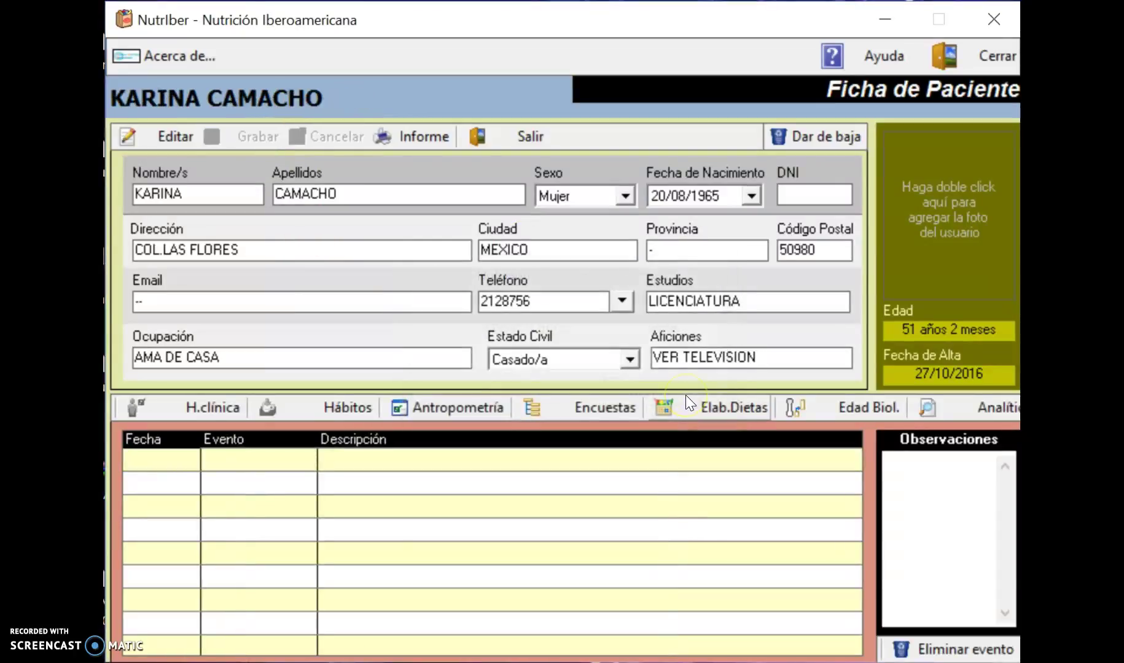
left_click(820, 305)
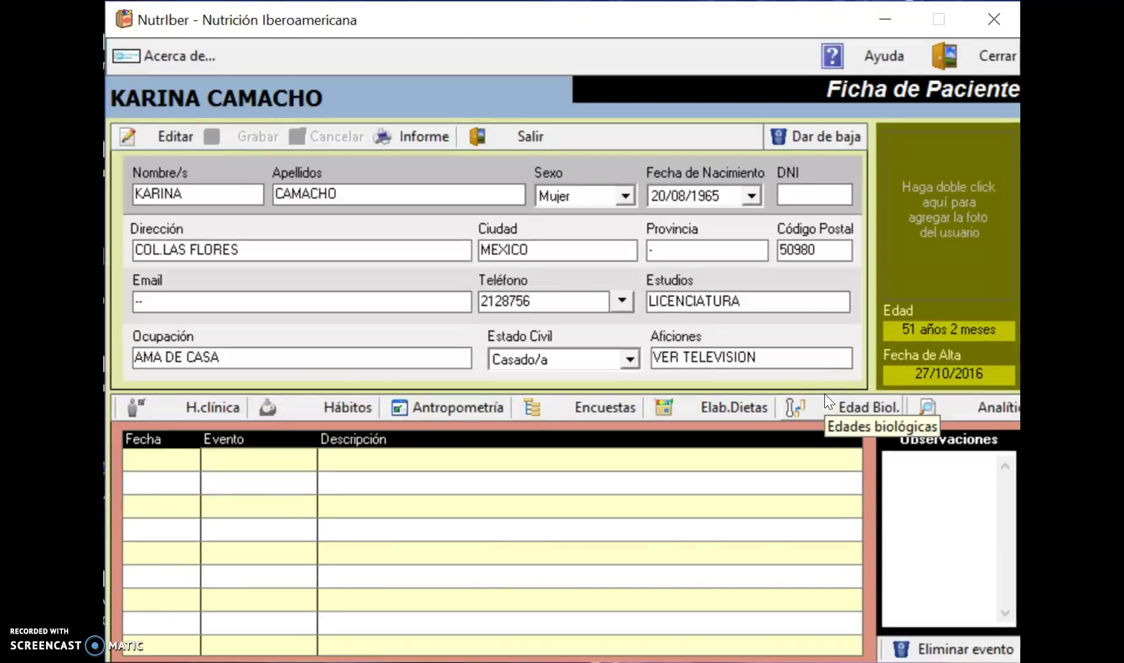
left_click(243, 411)
left_click(153, 602)
left_click(224, 478)
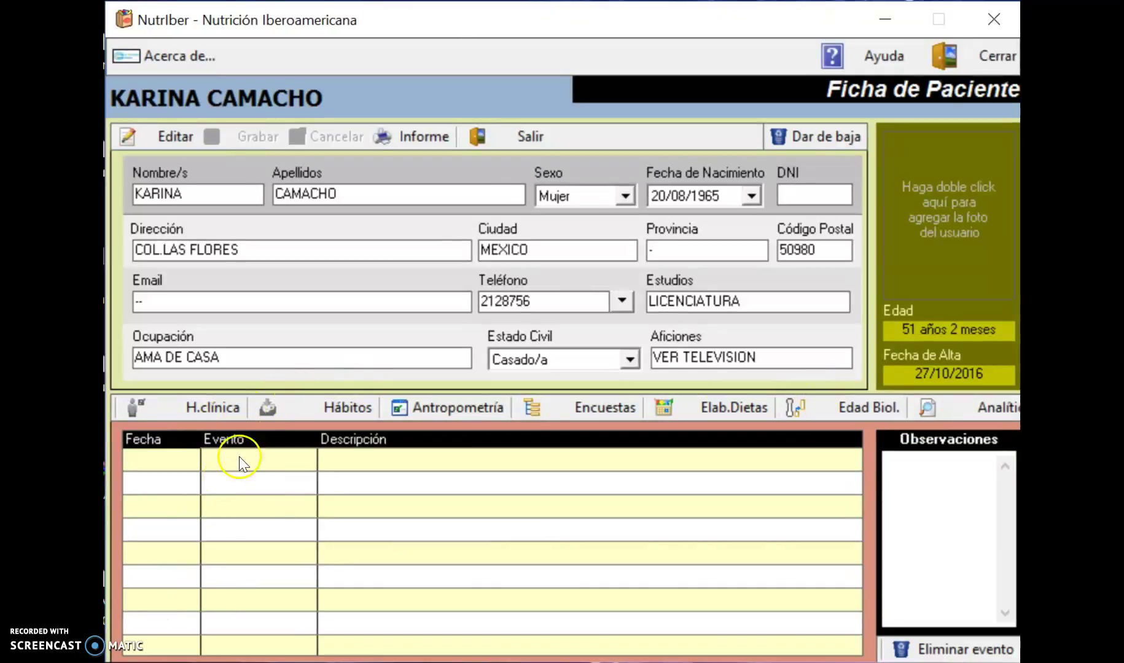
left_click(314, 494)
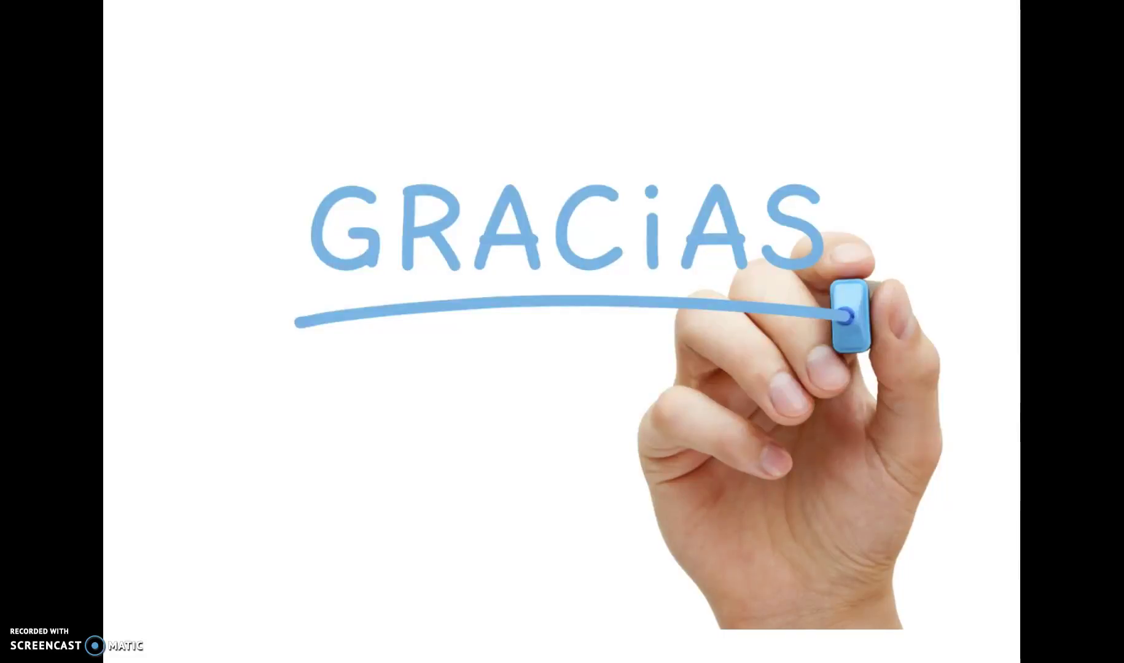
key("Right")
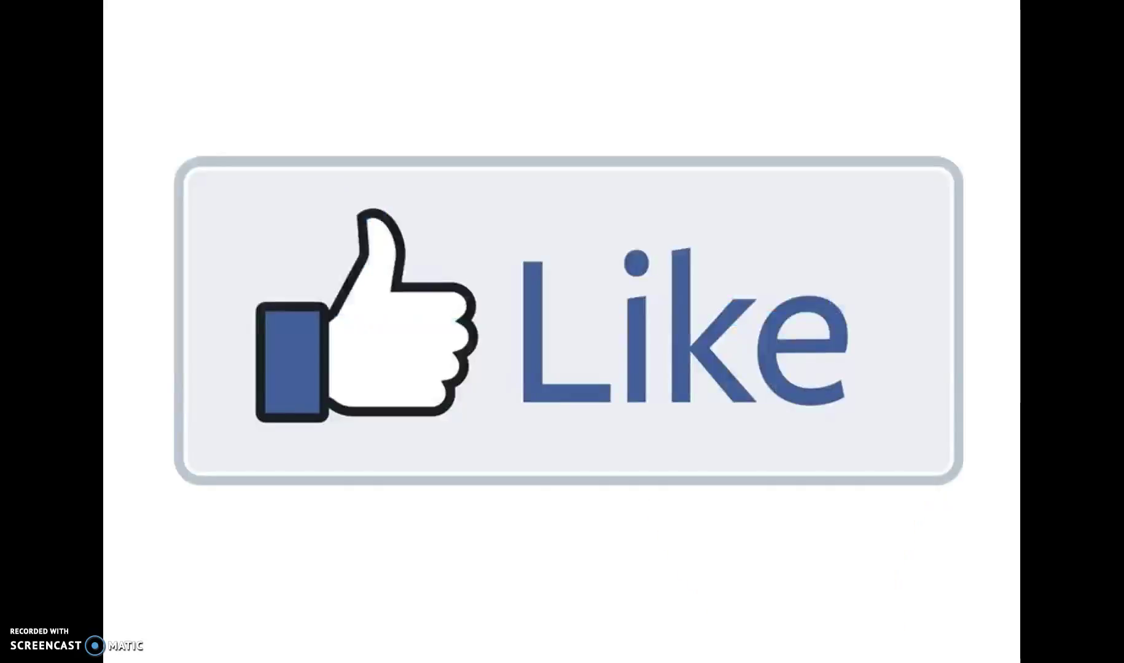